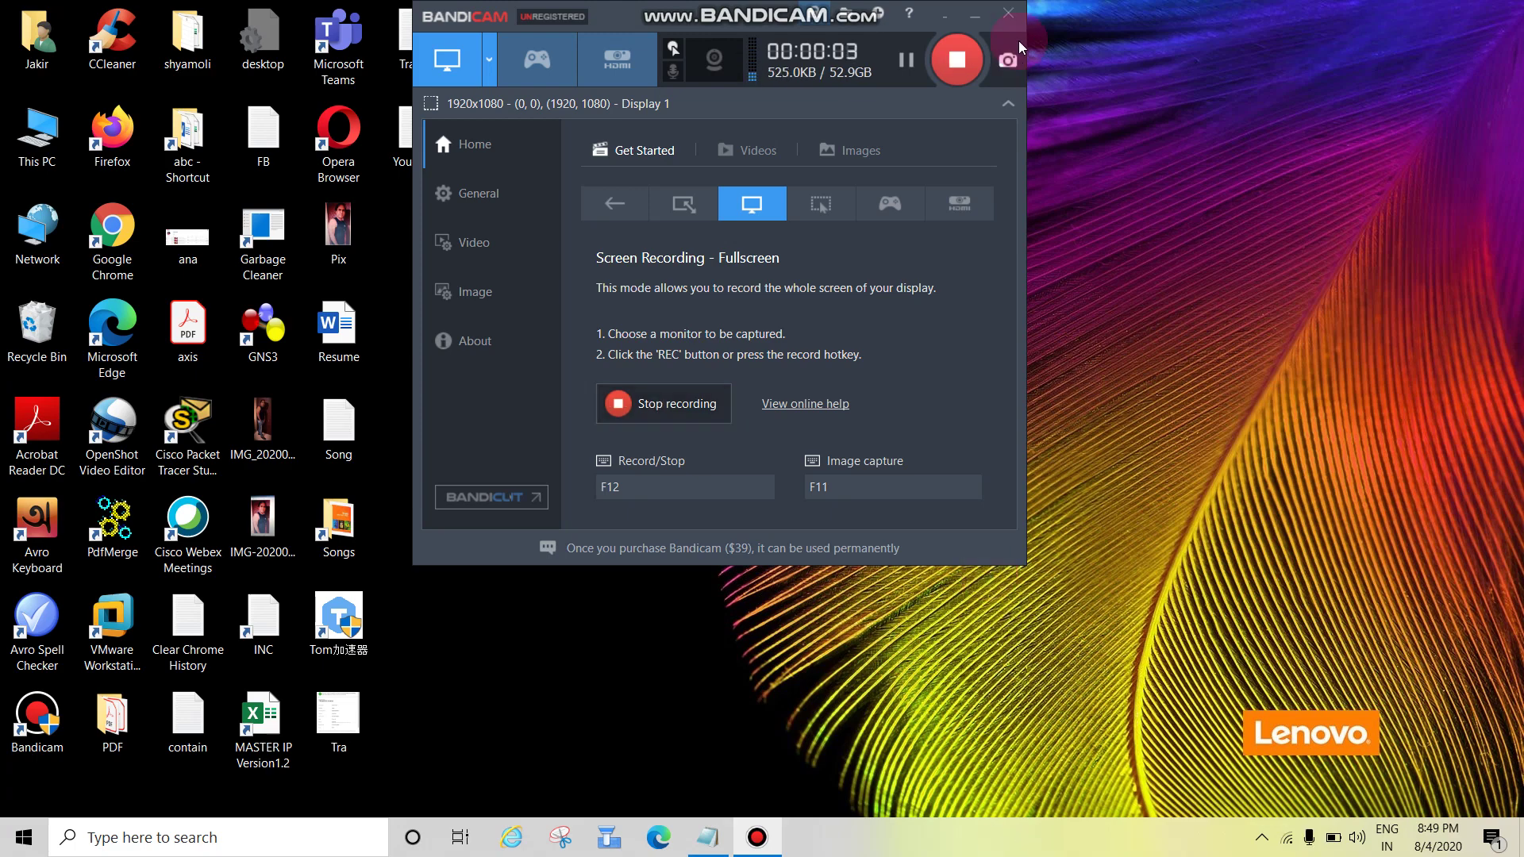
- Minimize the Bandicam window so the desktop shows while recording continues
click(977, 20)
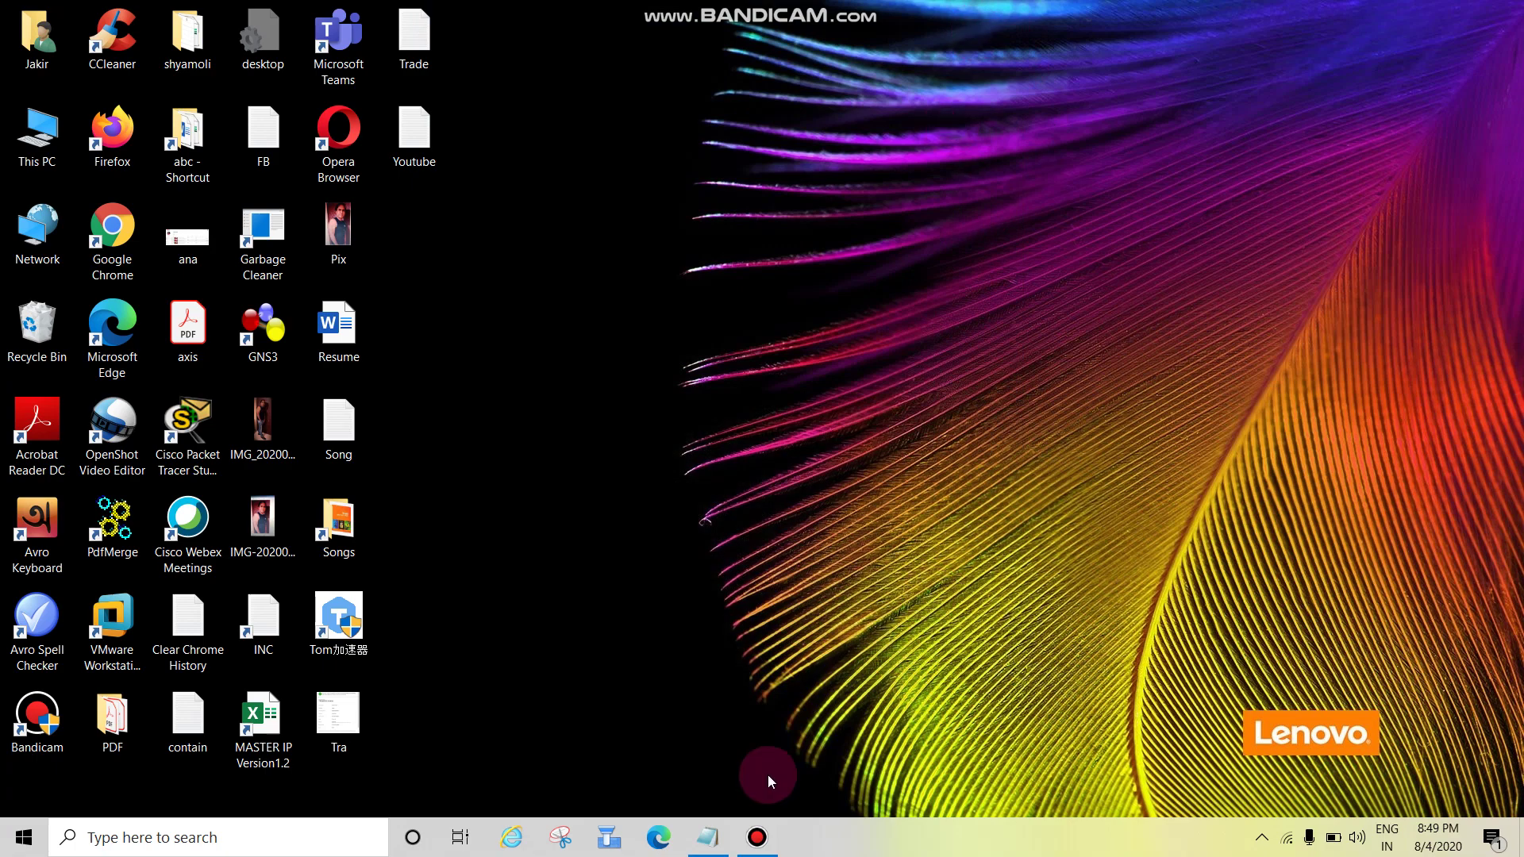
- Restore the 'Clear Chrome History' Notepad note from the taskbar
click(697, 843)
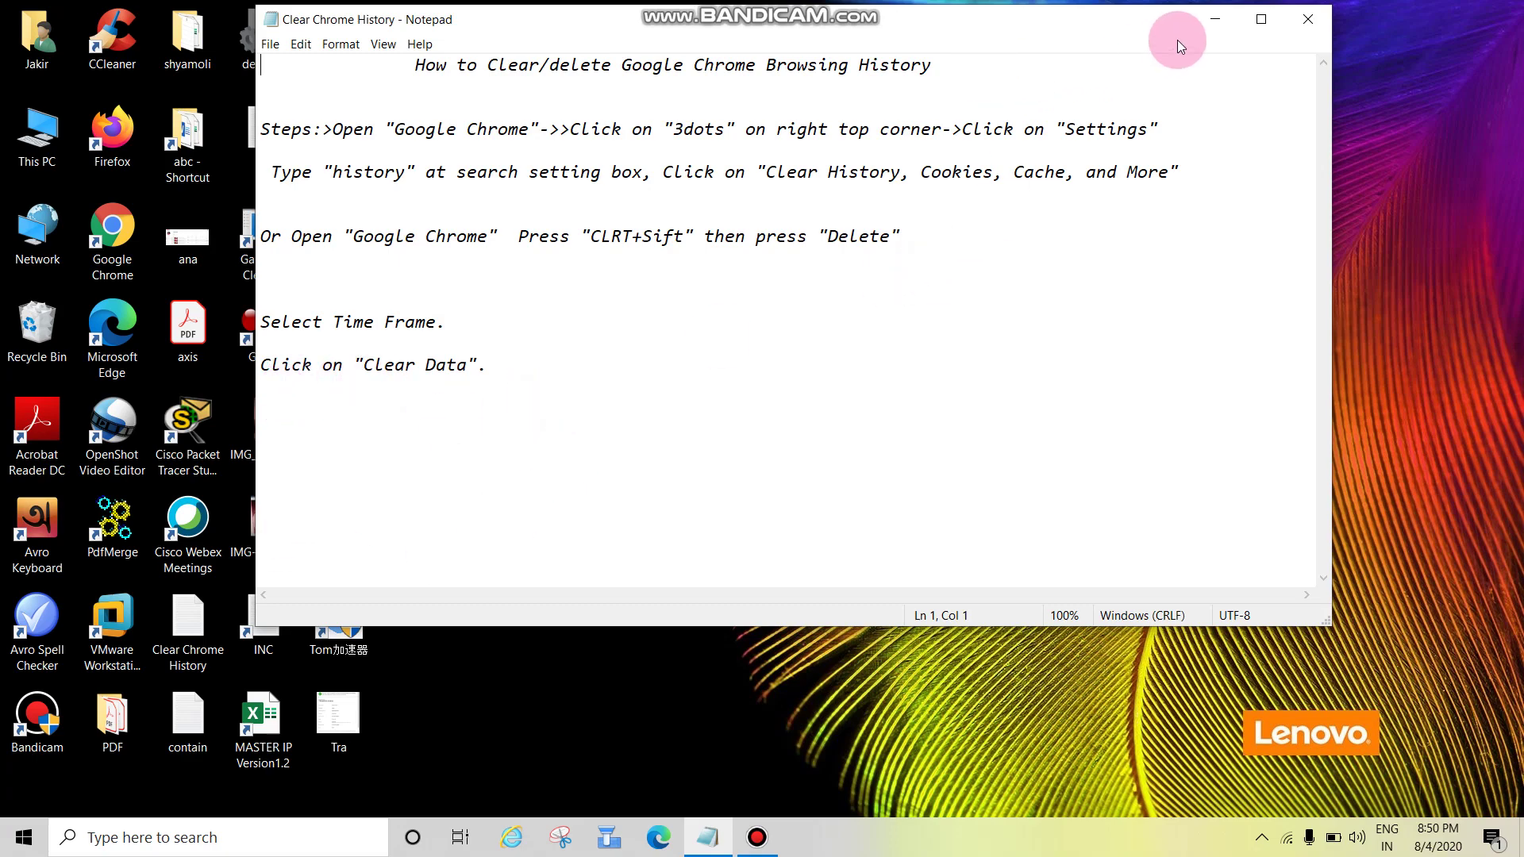
- Hide Notepad, launch Chrome from its desktop shortcut, maximize it and show its main menu
click(1210, 26)
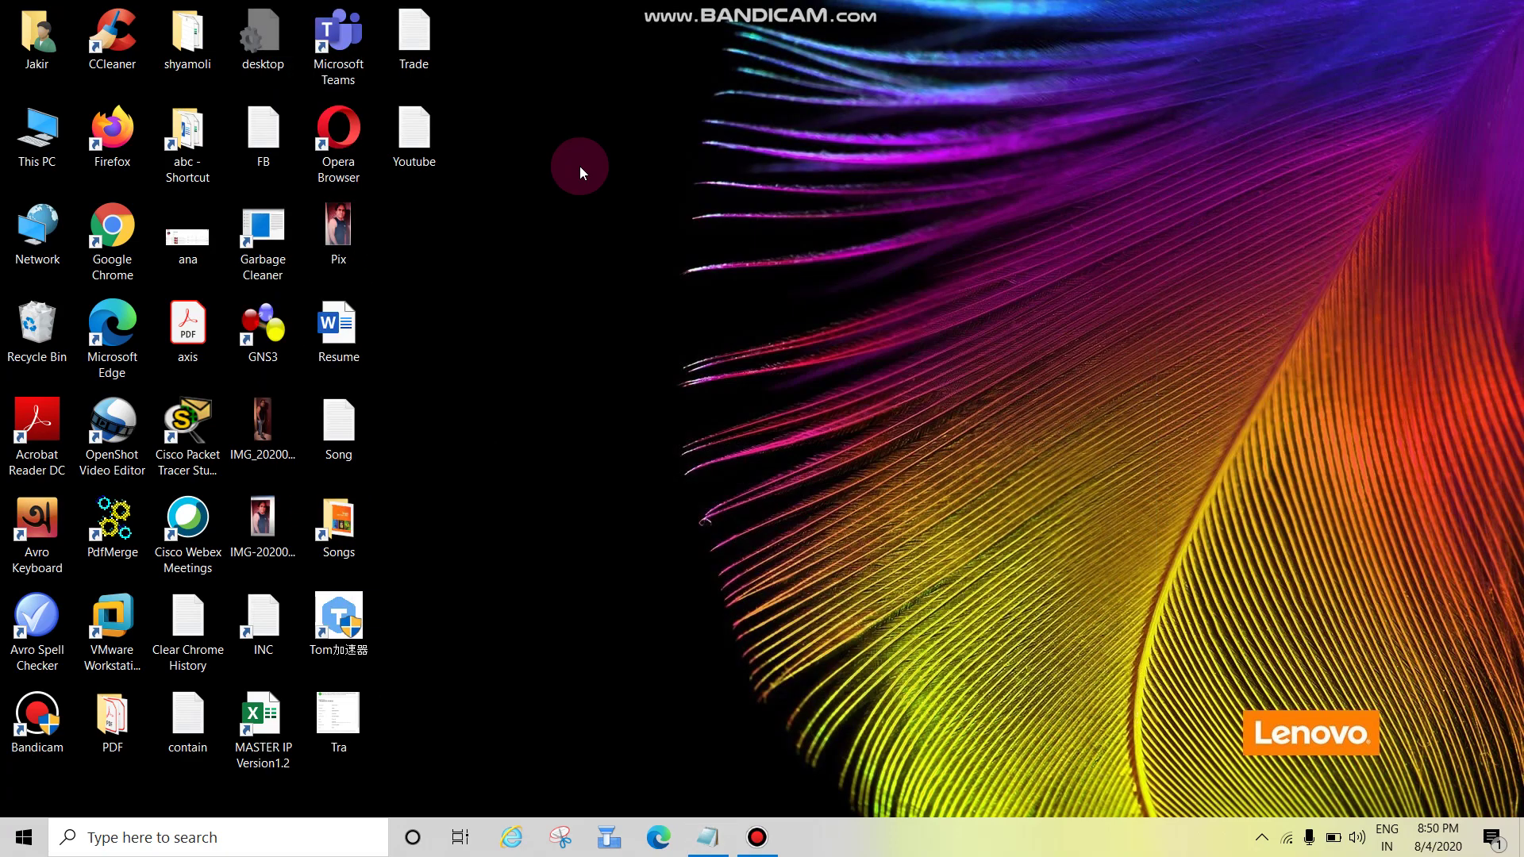
click(114, 227)
double_click(115, 227)
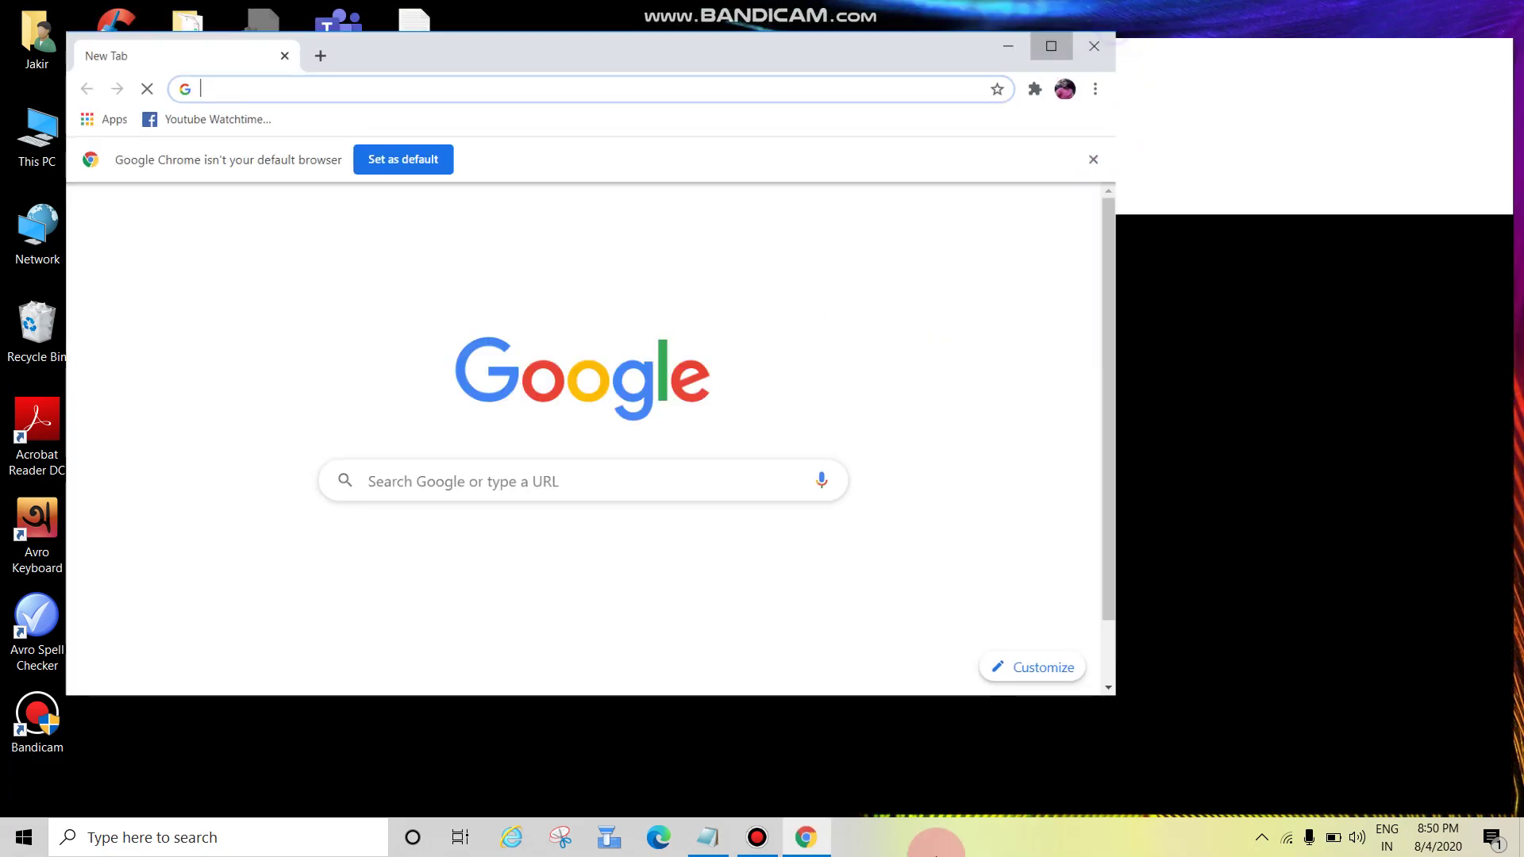
click(1112, 24)
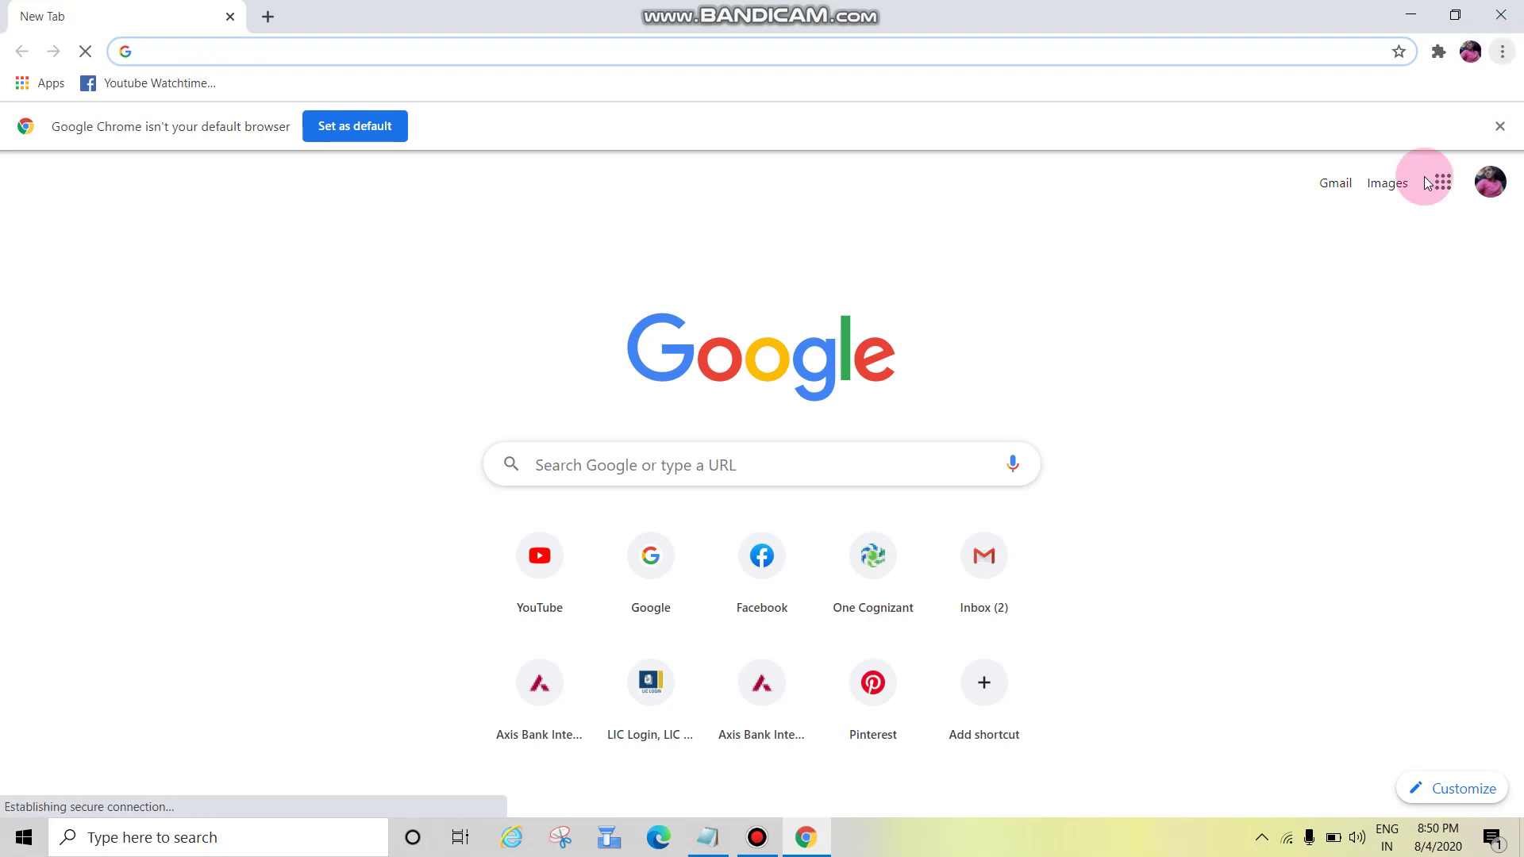
click(1505, 53)
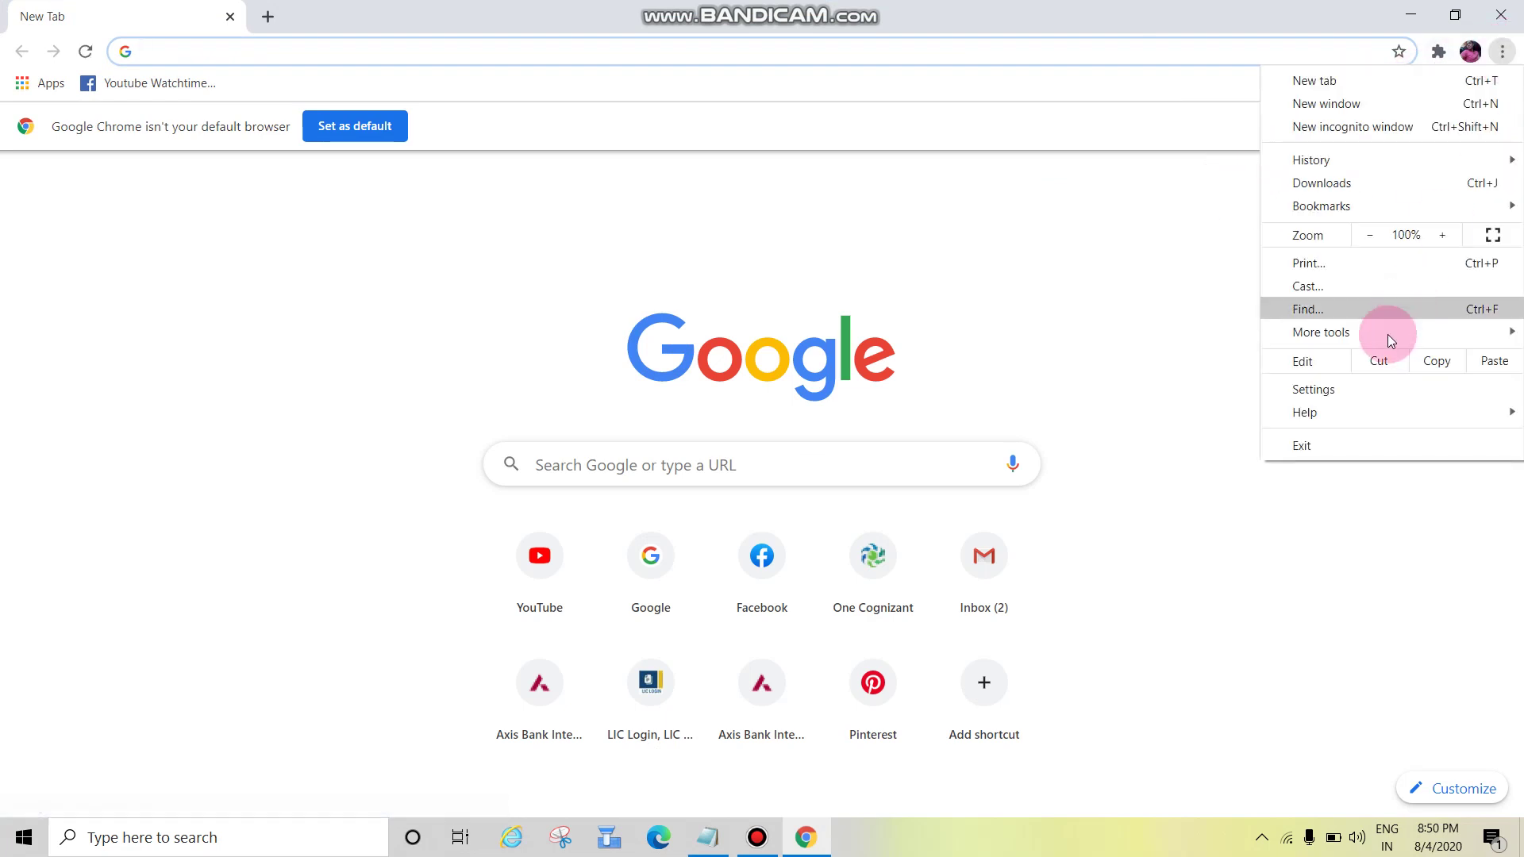
- Search Chrome settings for 'history' and open Clear browsing data from the results
click(1313, 389)
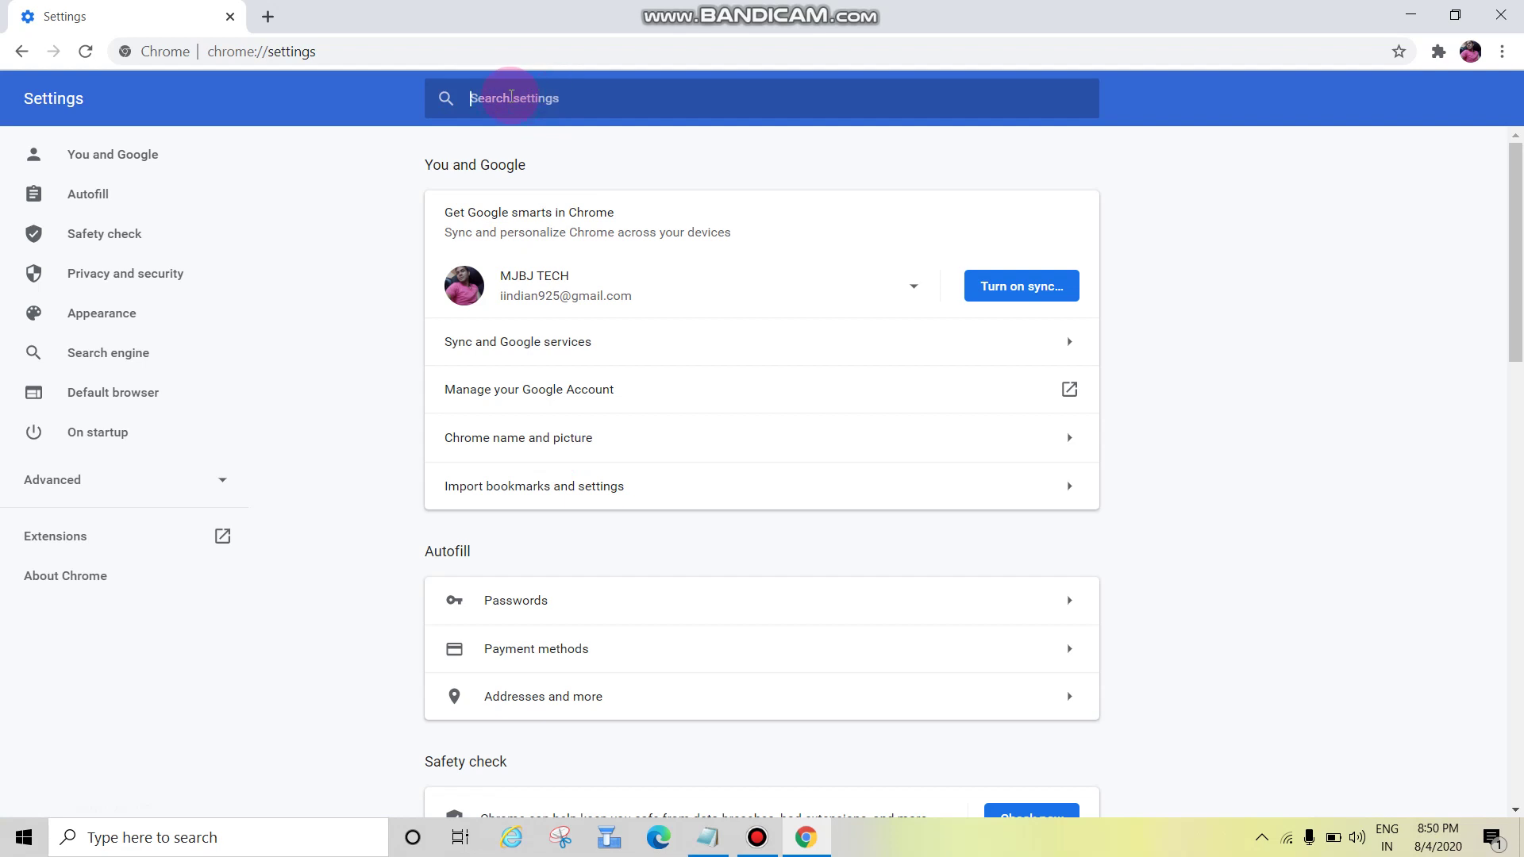
text(history)
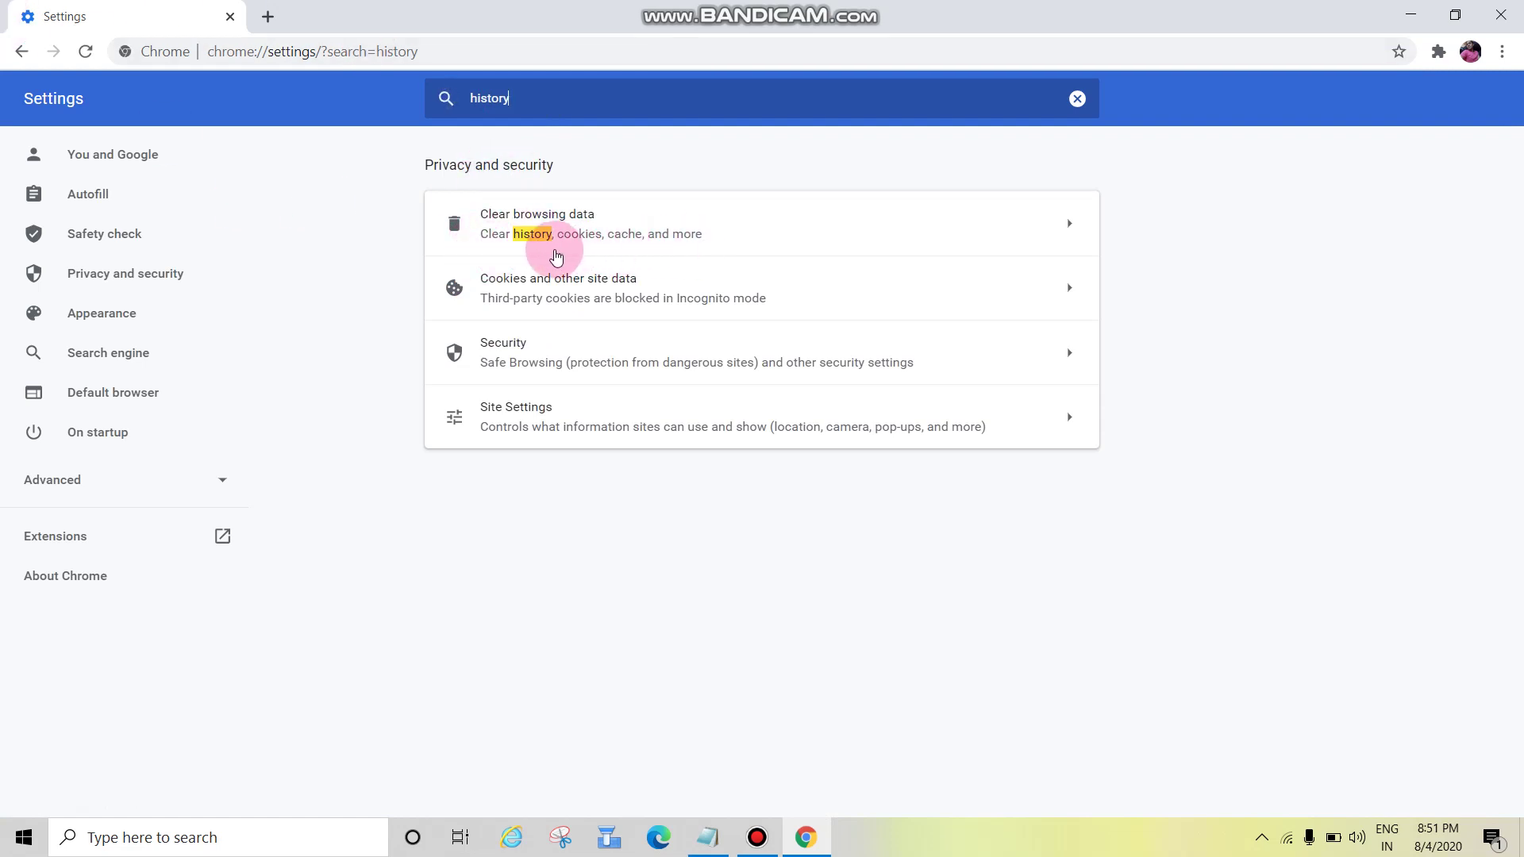
click(536, 232)
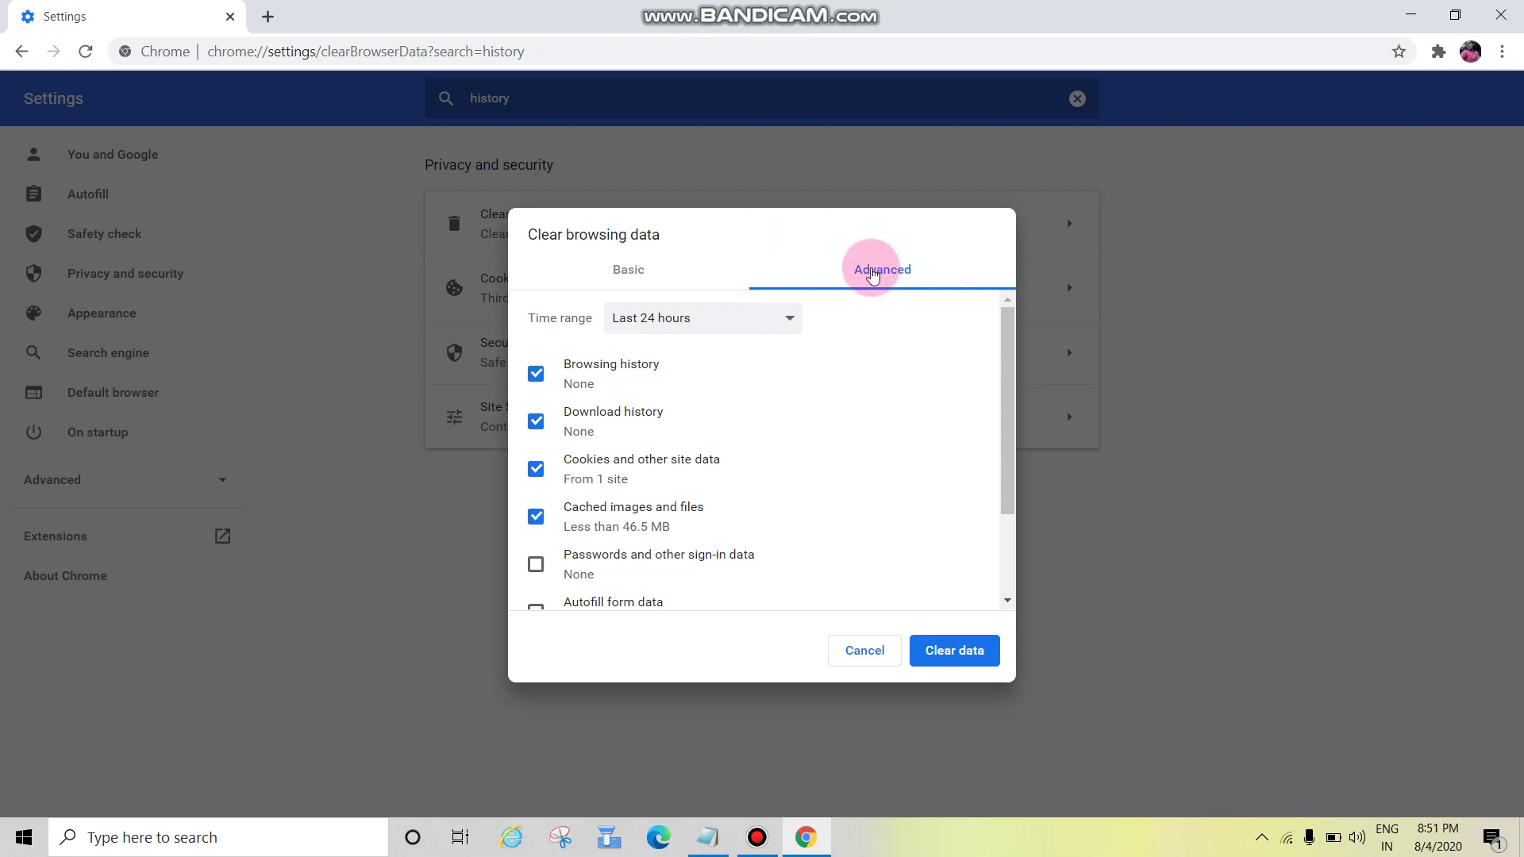
- Switch to Basic, check the Time range list unchanged, and cancel without clearing
click(629, 269)
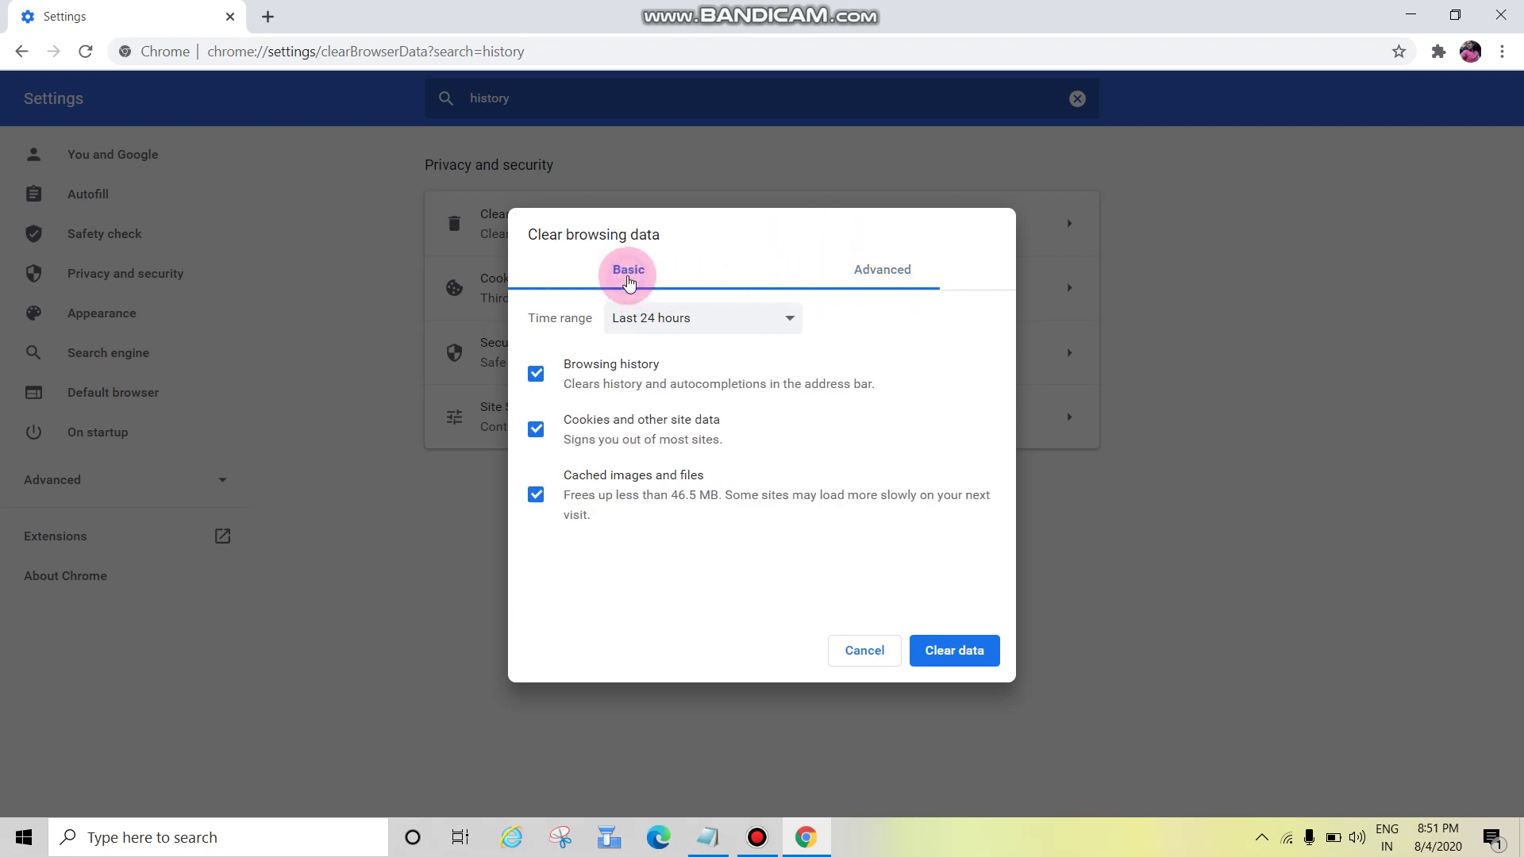
click(797, 322)
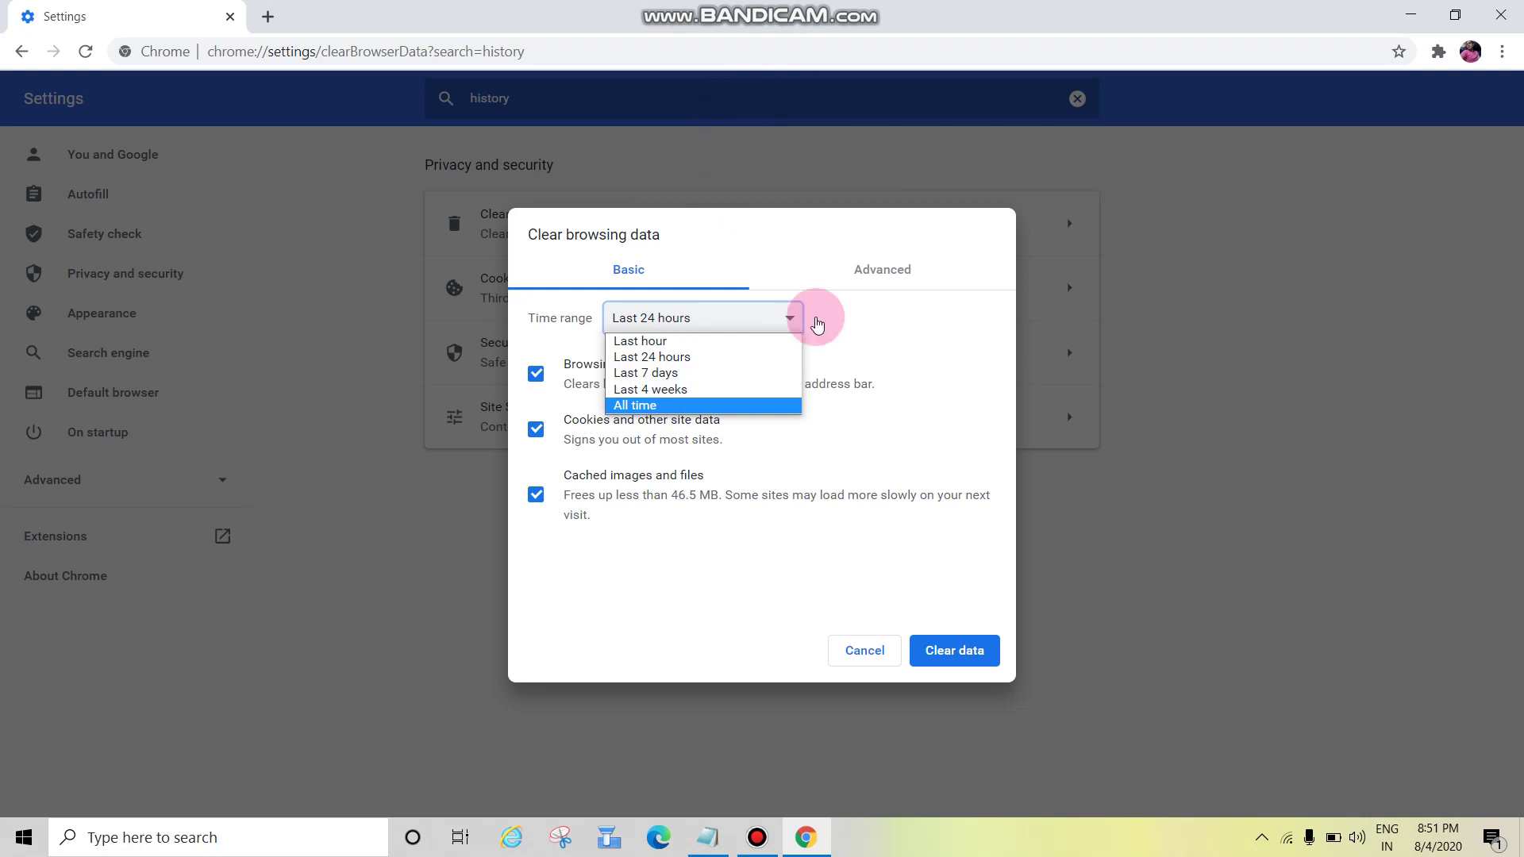
click(1099, 468)
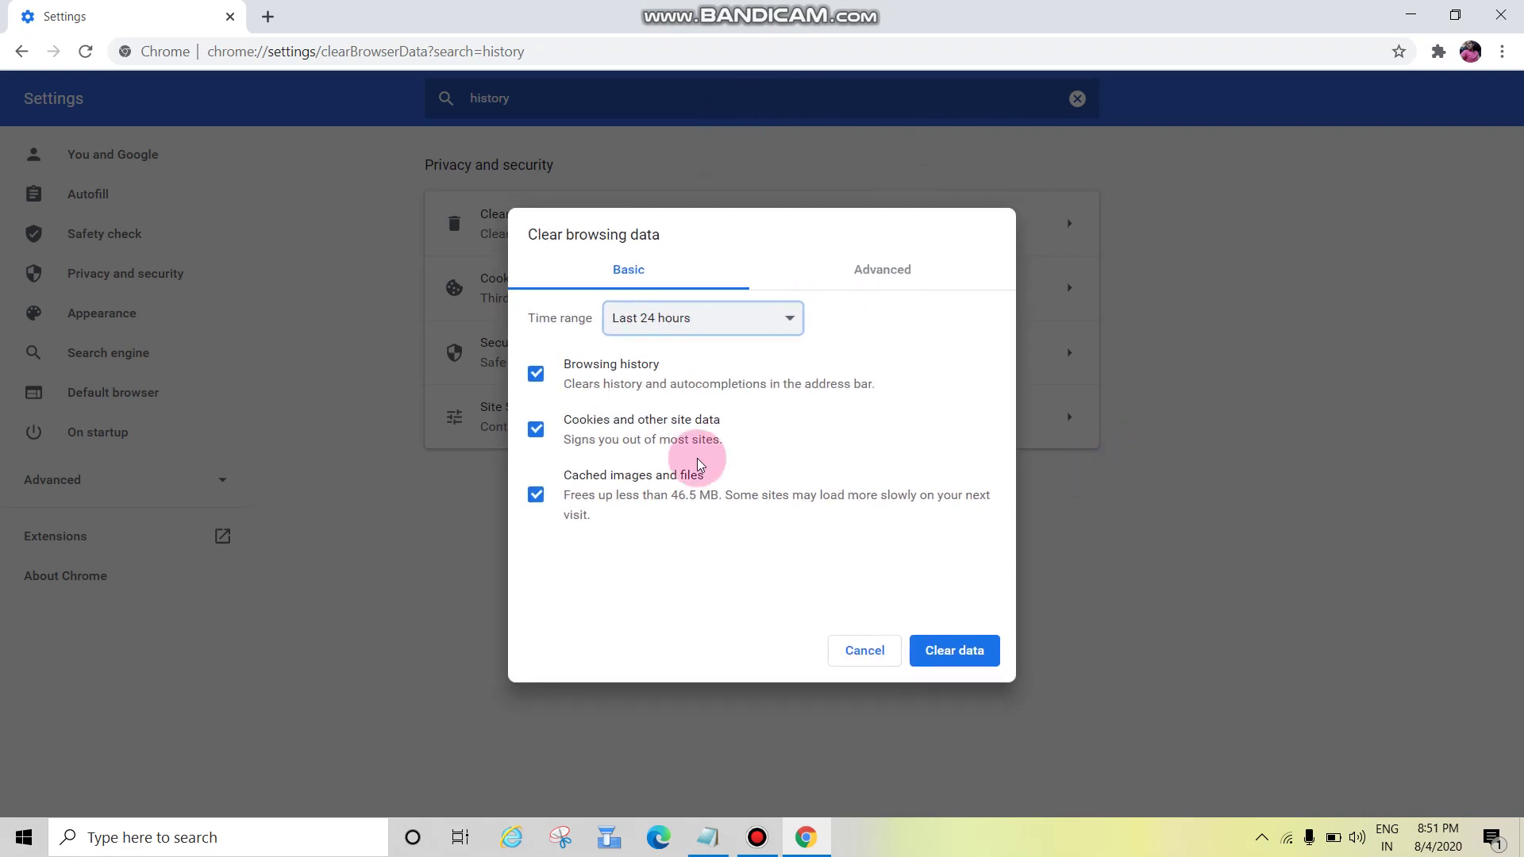
click(859, 657)
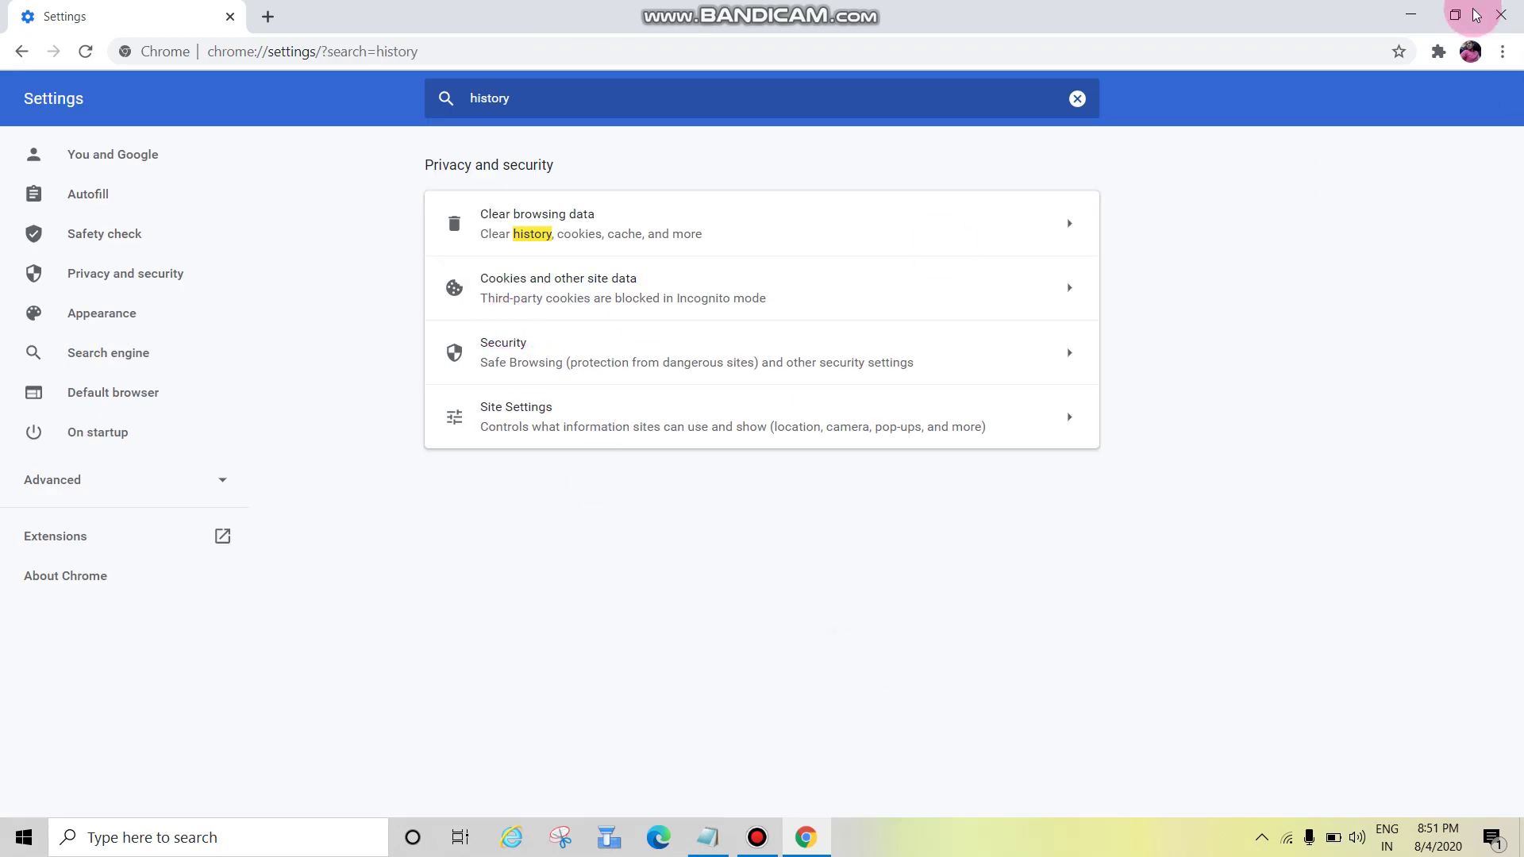
- Restart Chrome and reopen Clear browsing data with Ctrl+Shift+Delete
click(1500, 14)
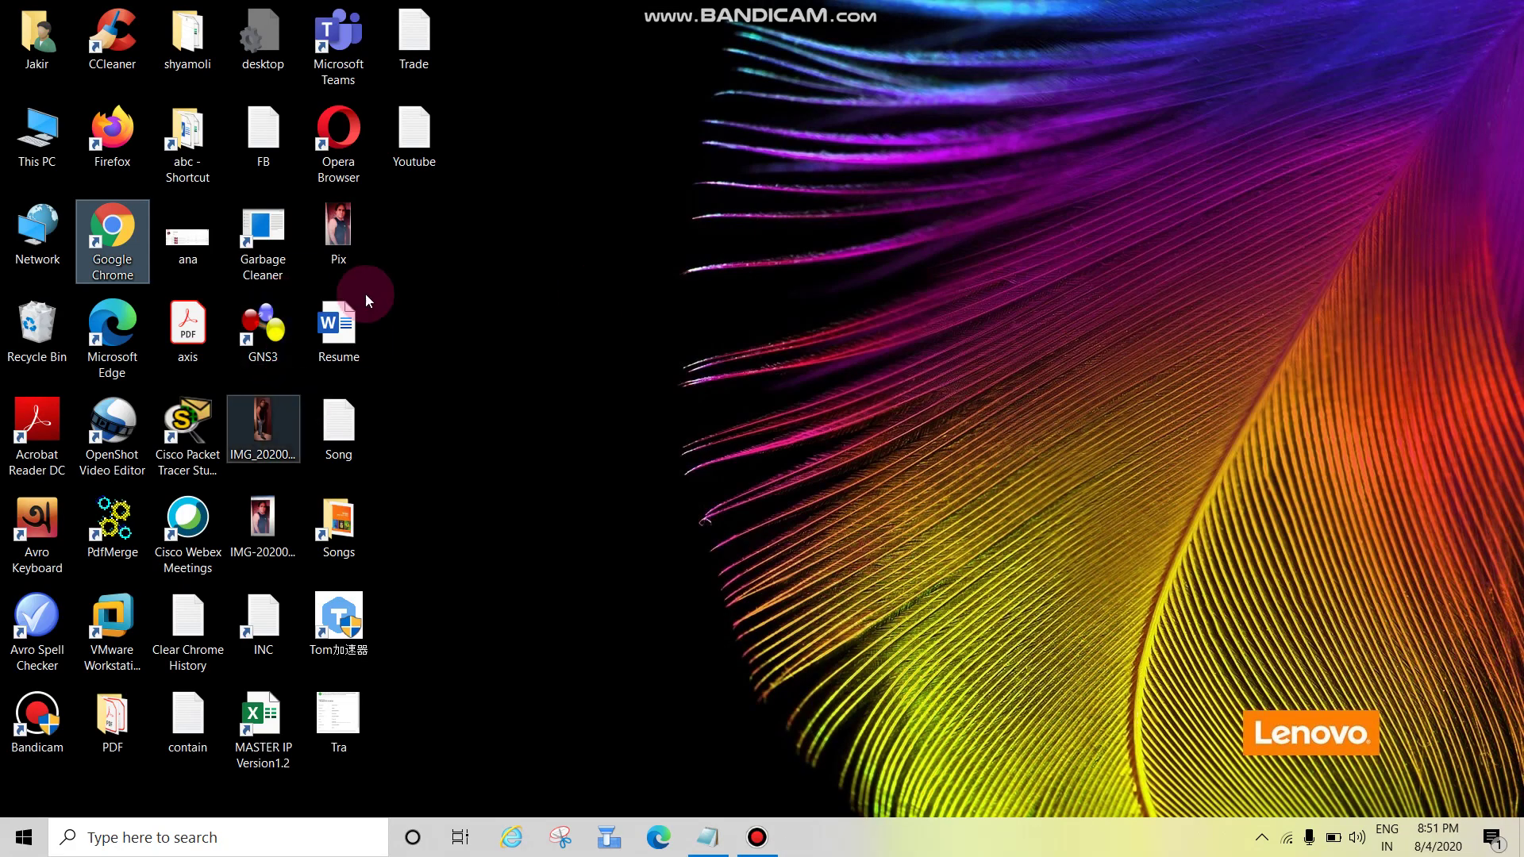
double_click(109, 238)
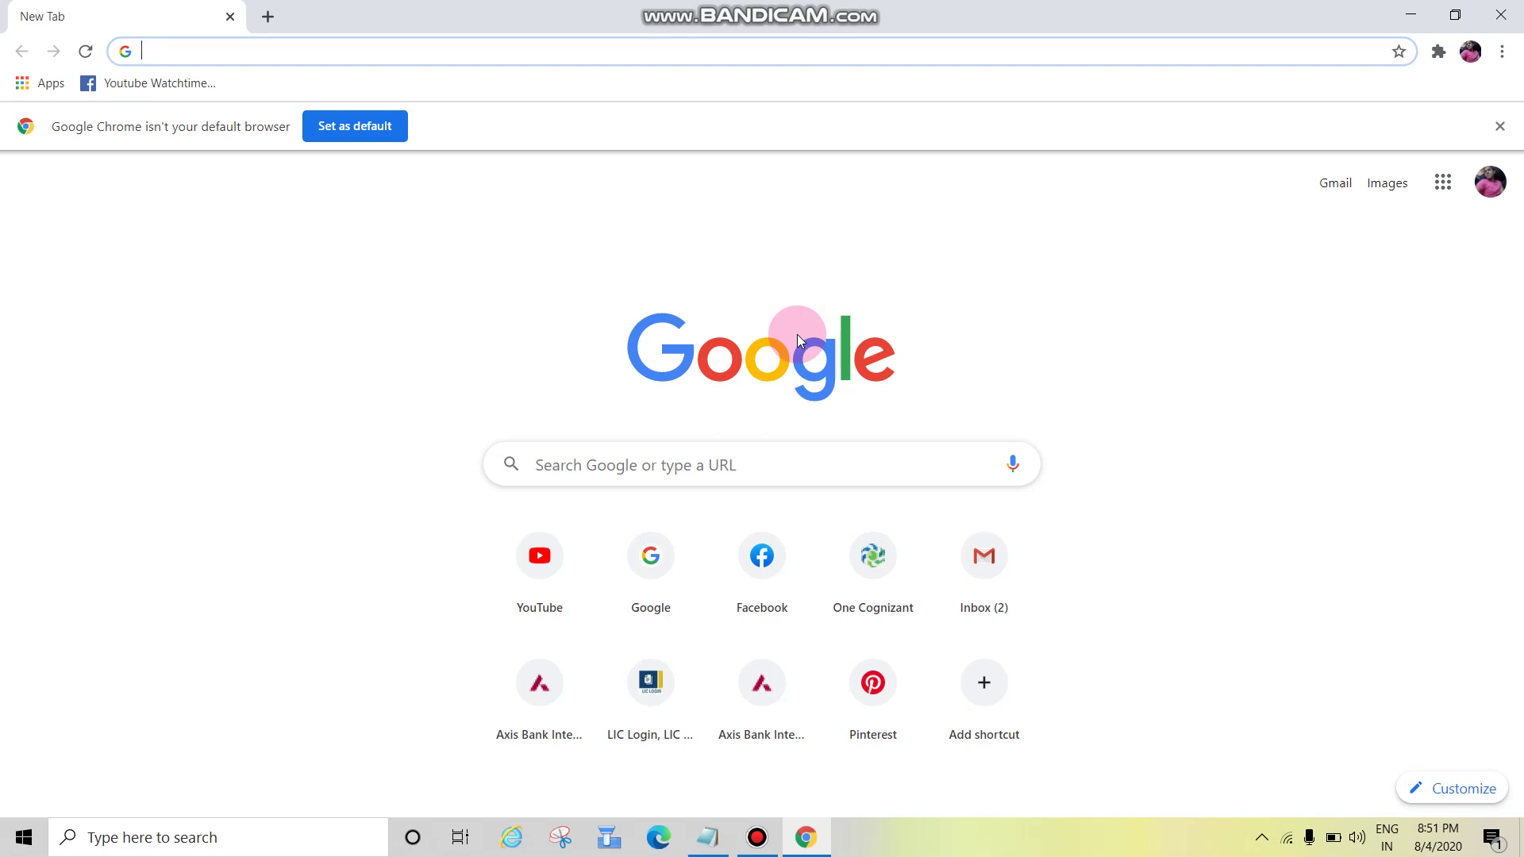
key(ctrl+shift+Delete)
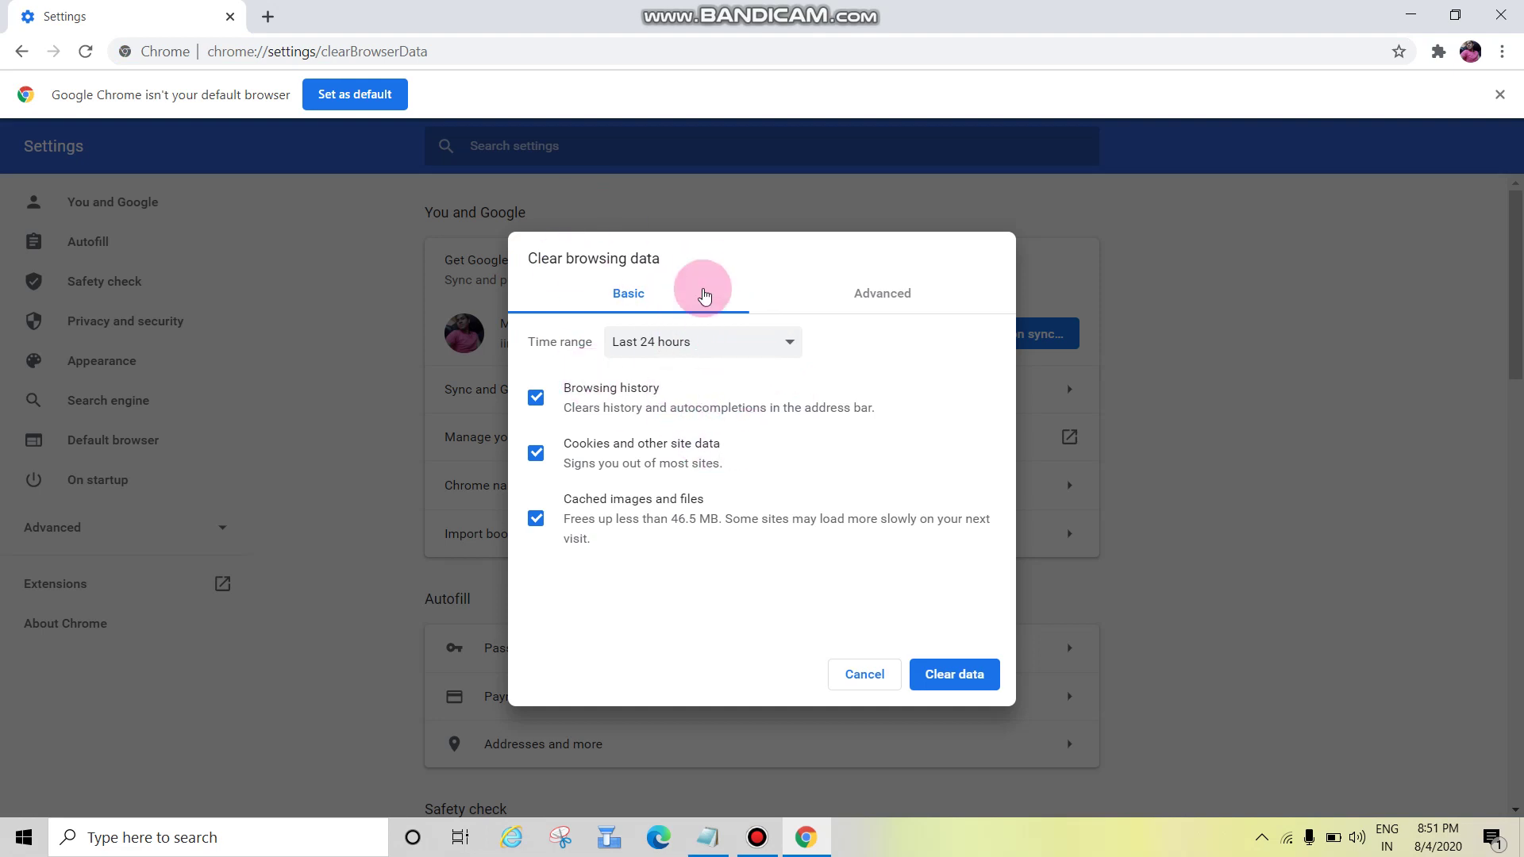
- Set the time range to Last 24 hours and clear history, cookies and cached files
click(790, 342)
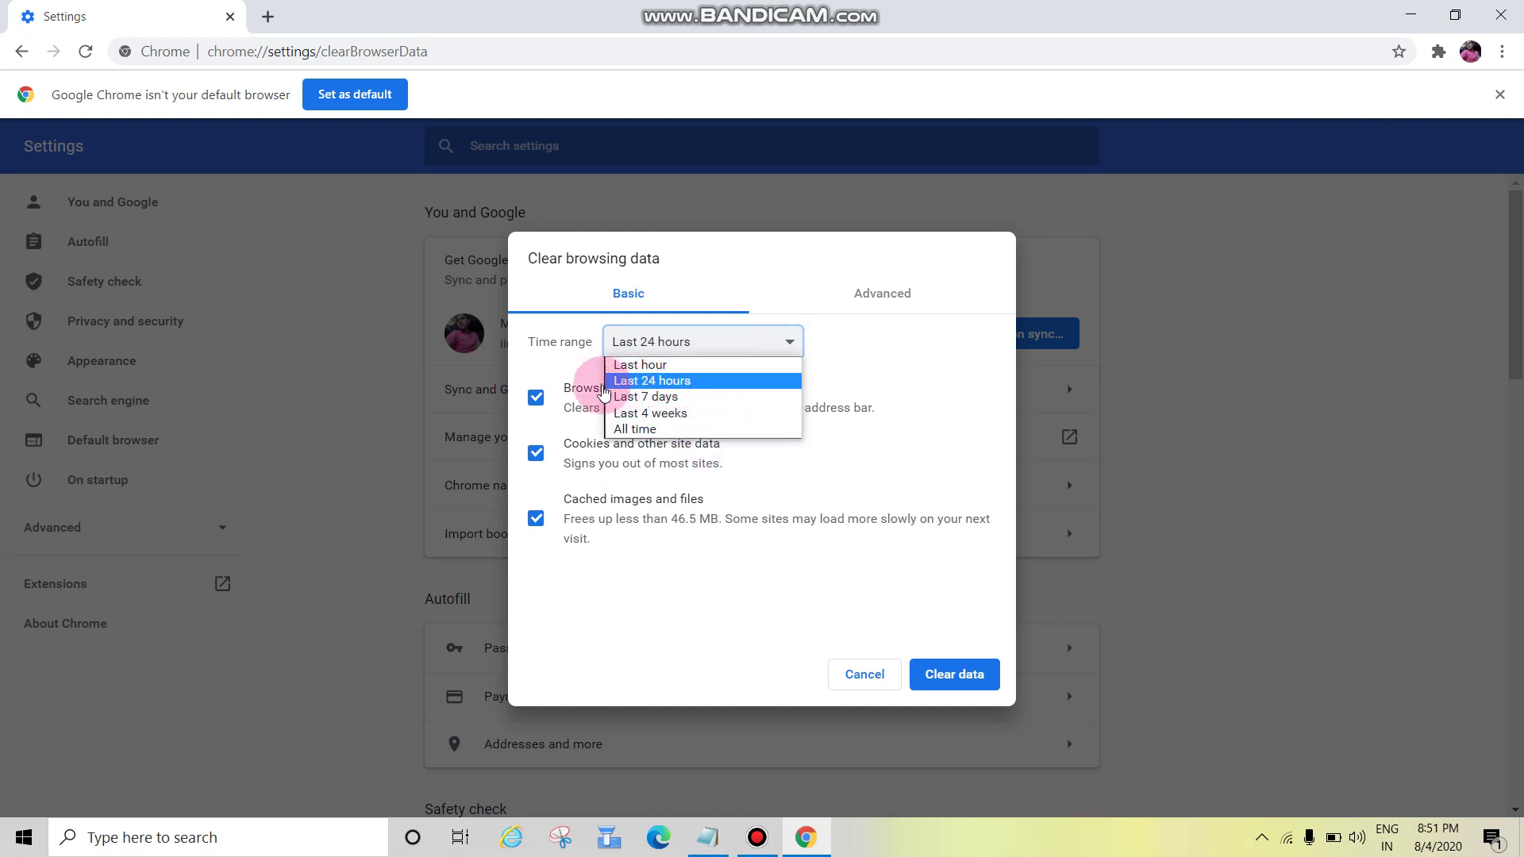
click(676, 383)
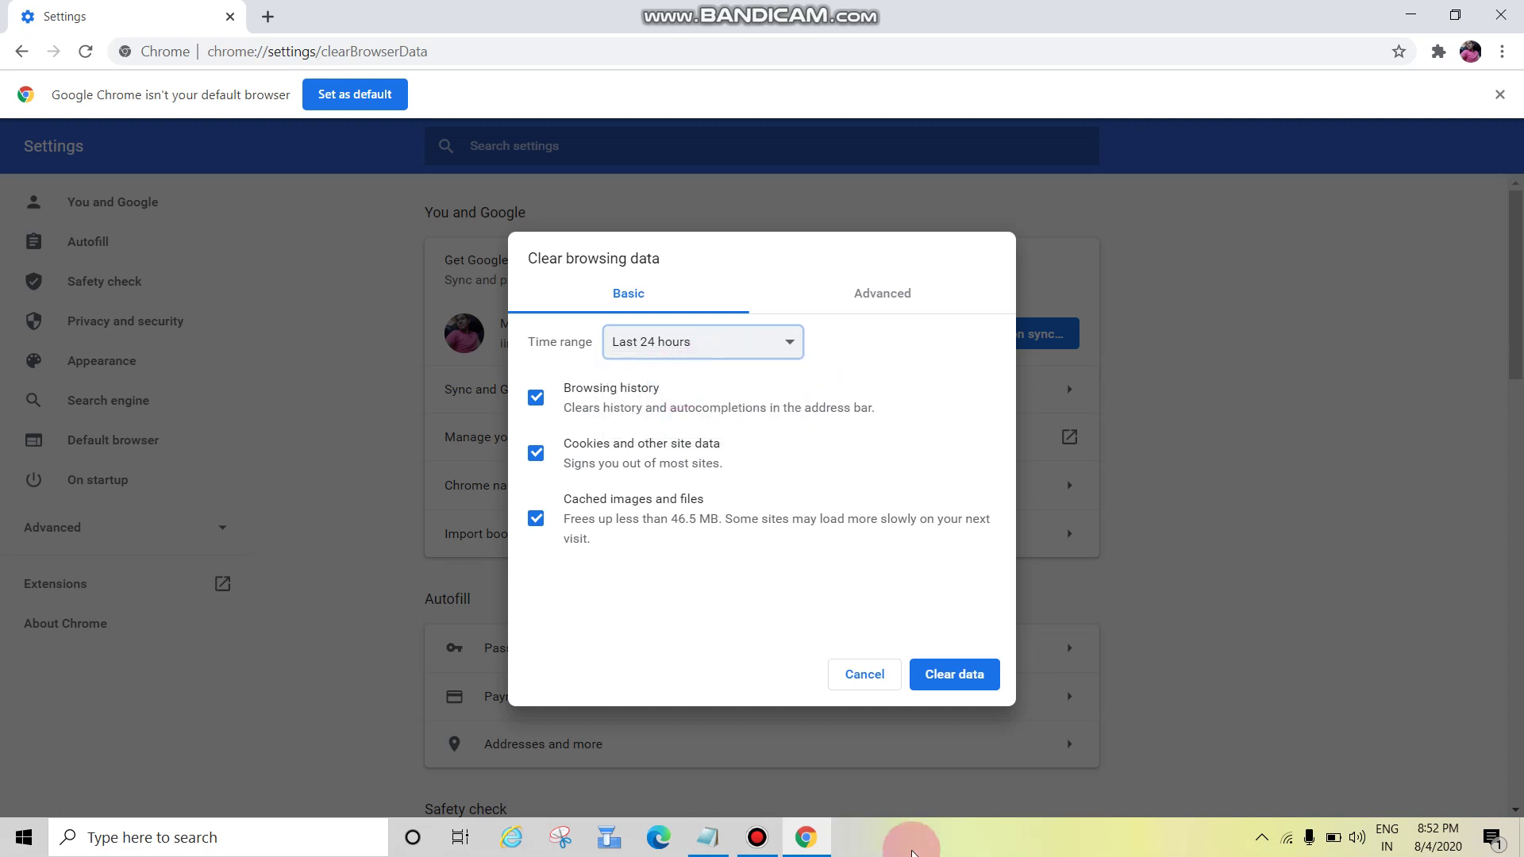
click(950, 676)
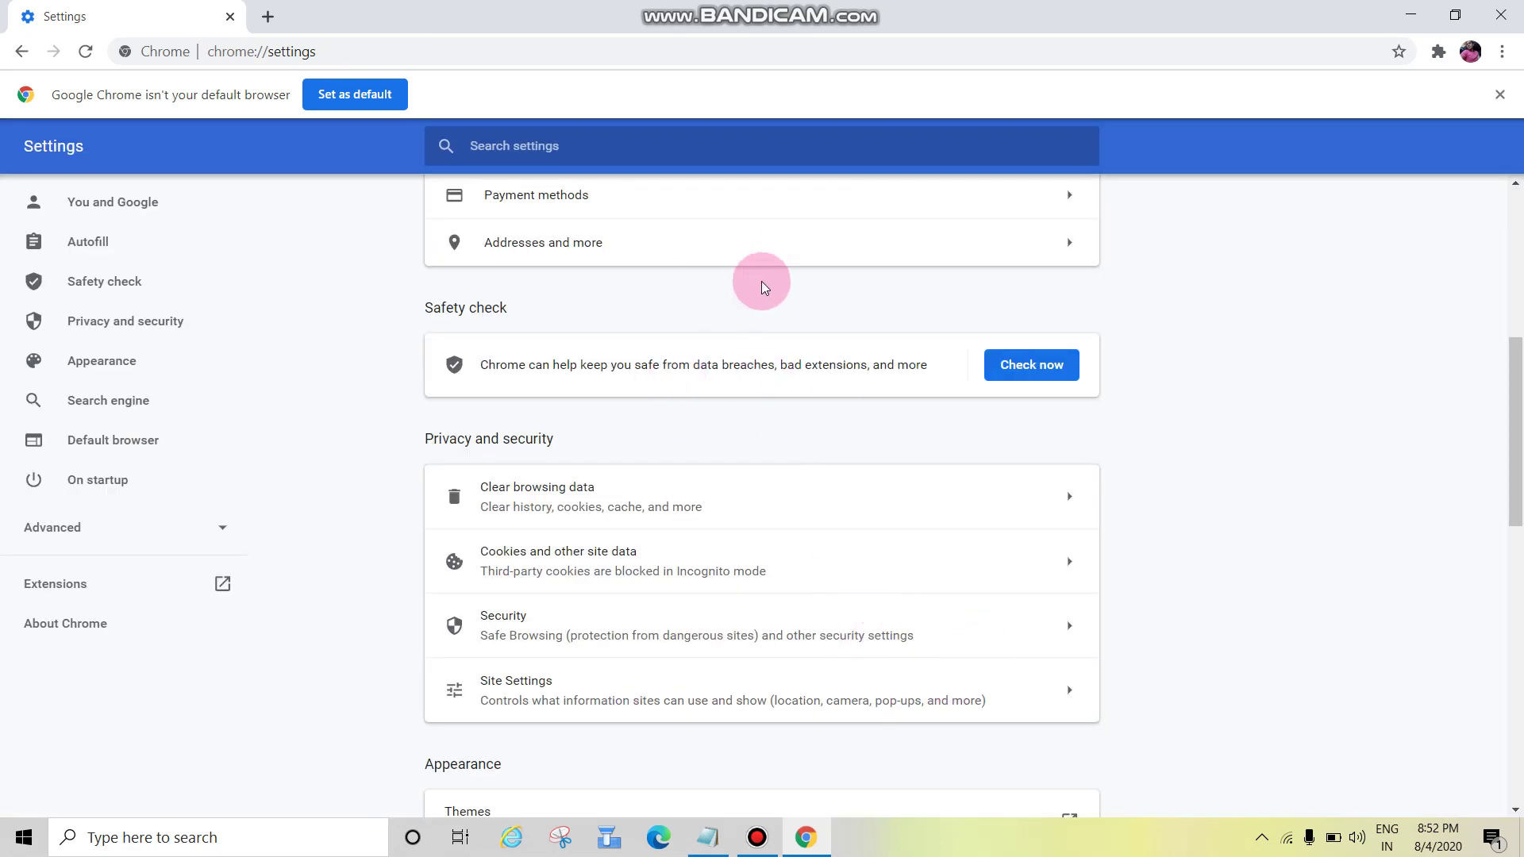
key(alt+Left)
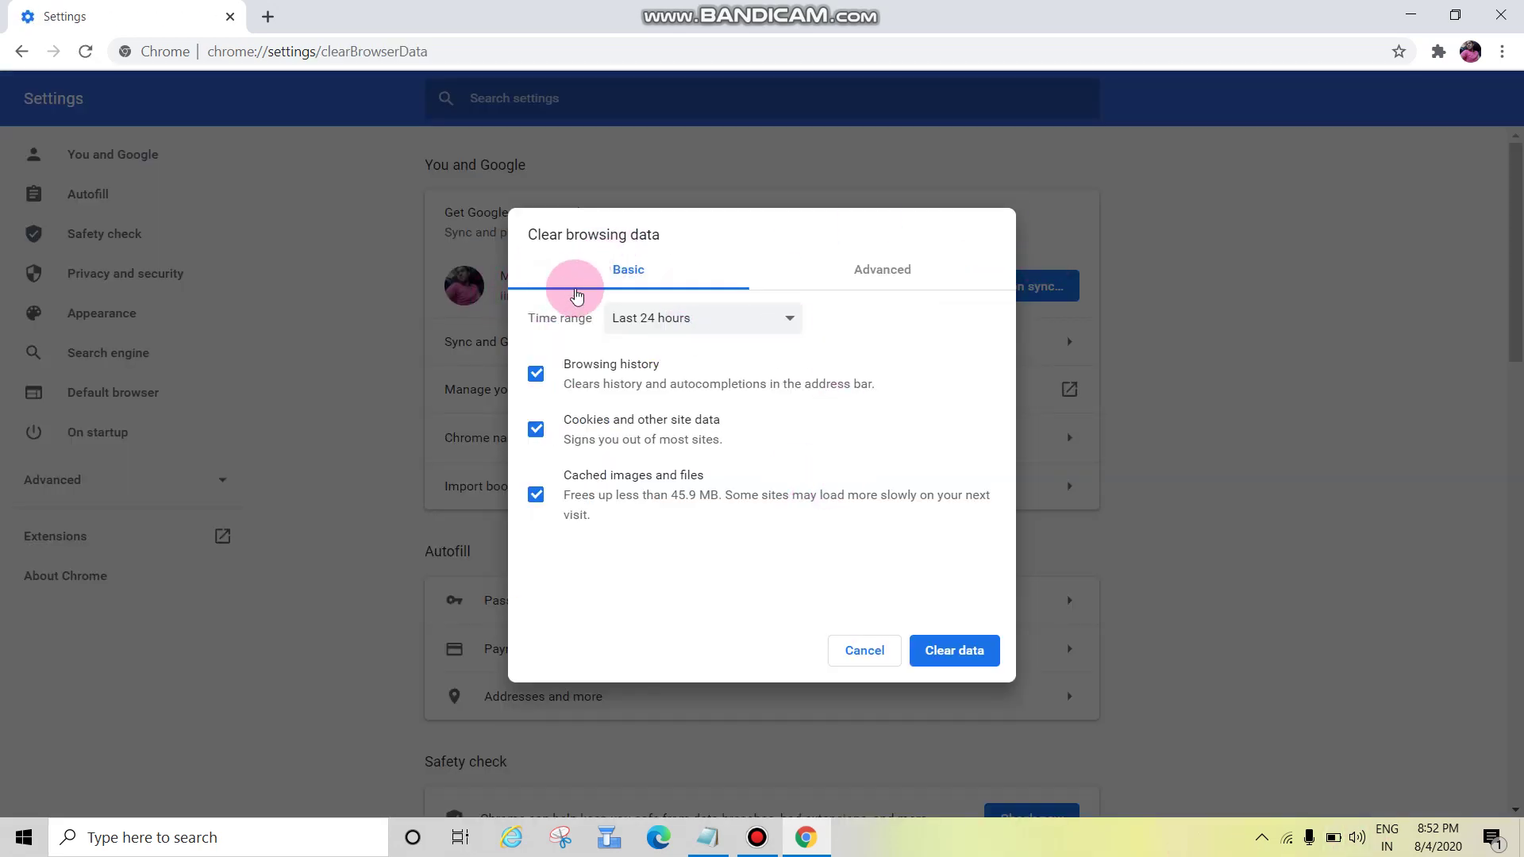
click(884, 269)
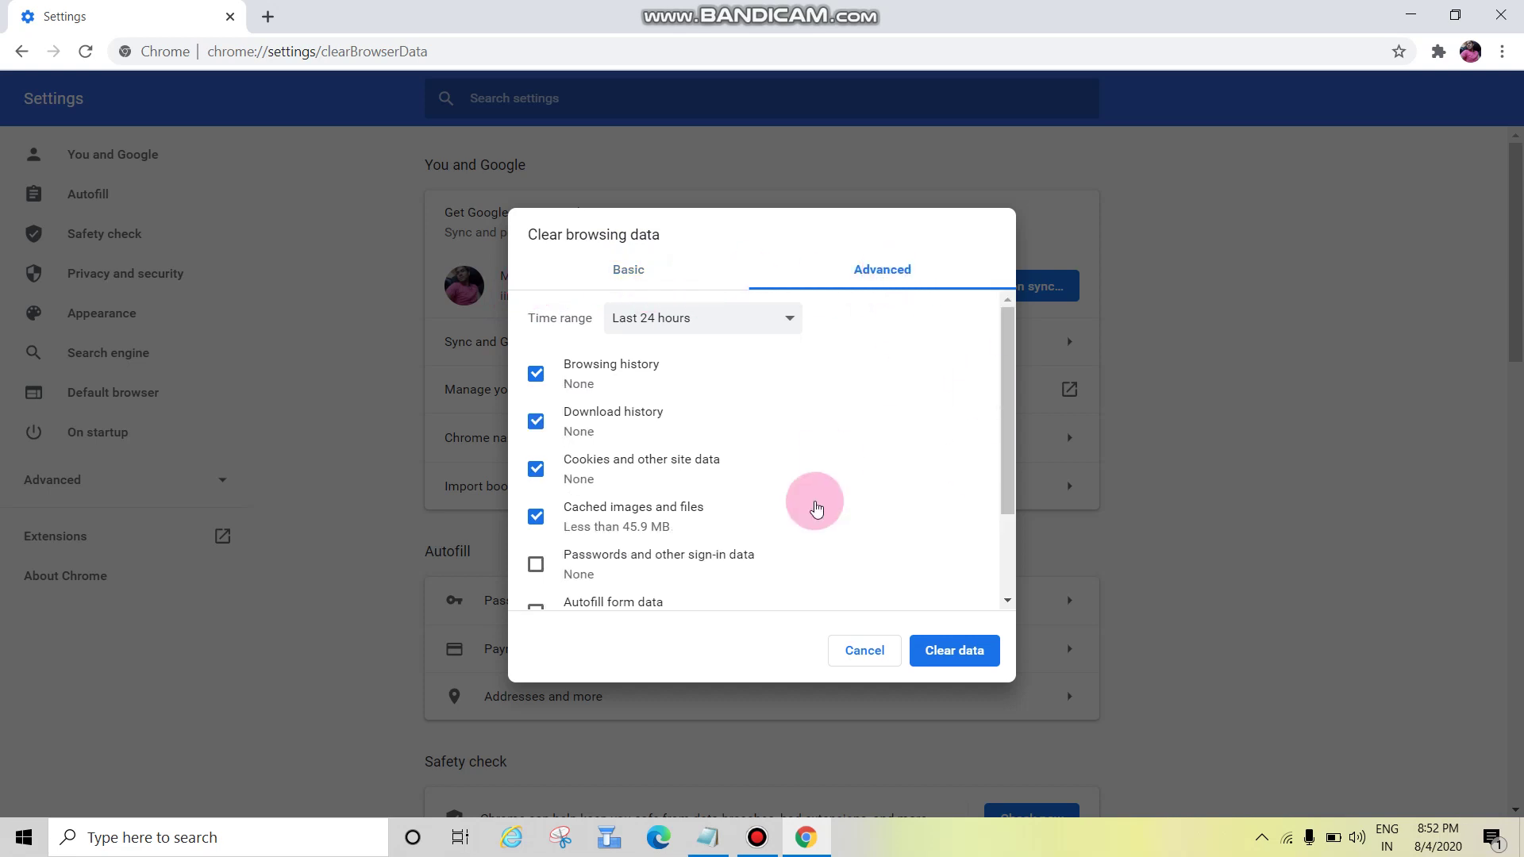
click(788, 321)
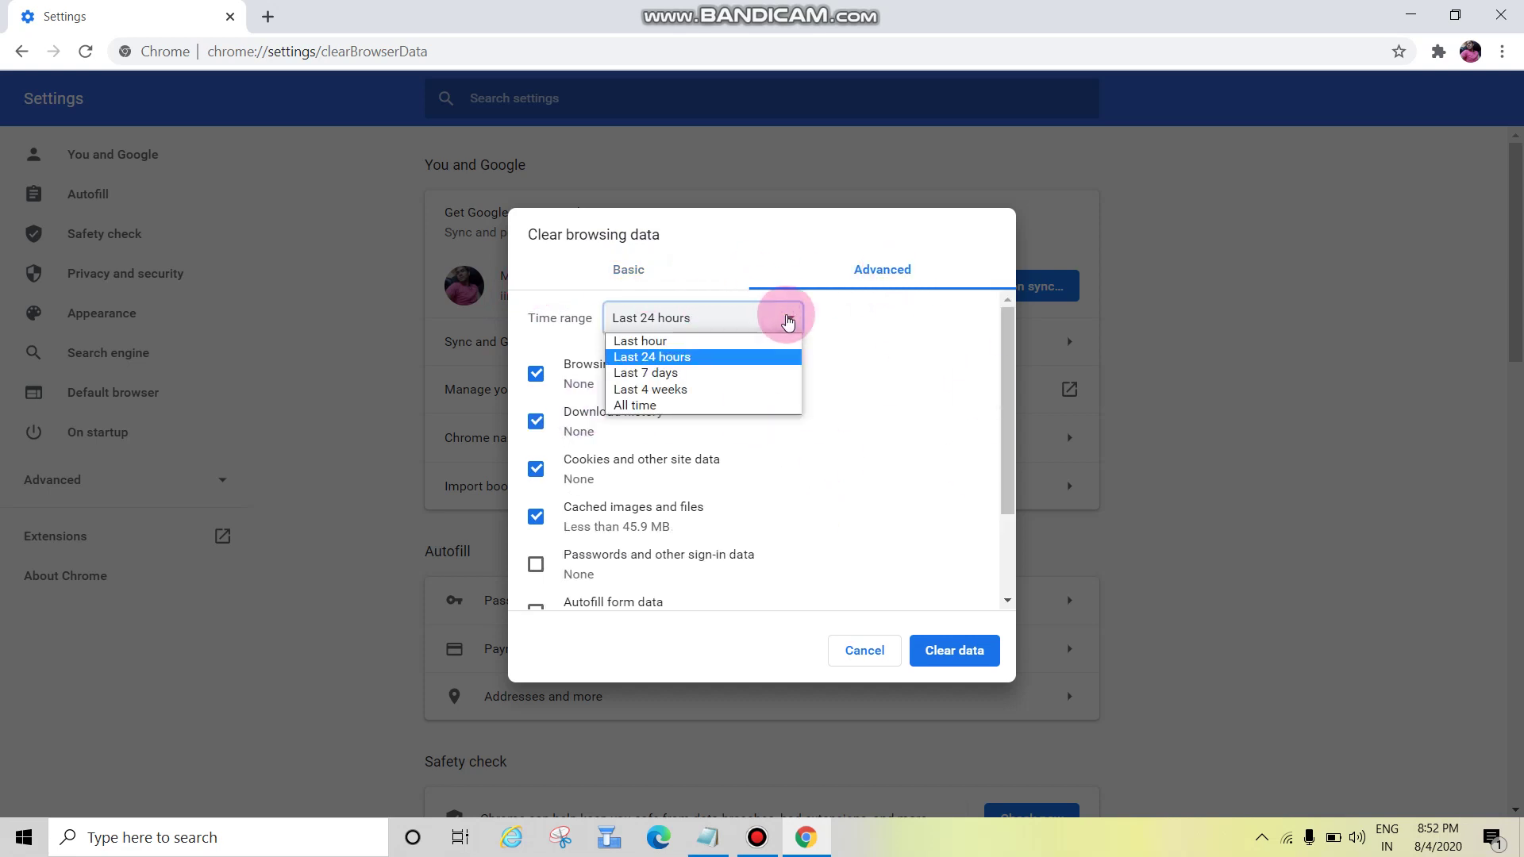
click(702, 357)
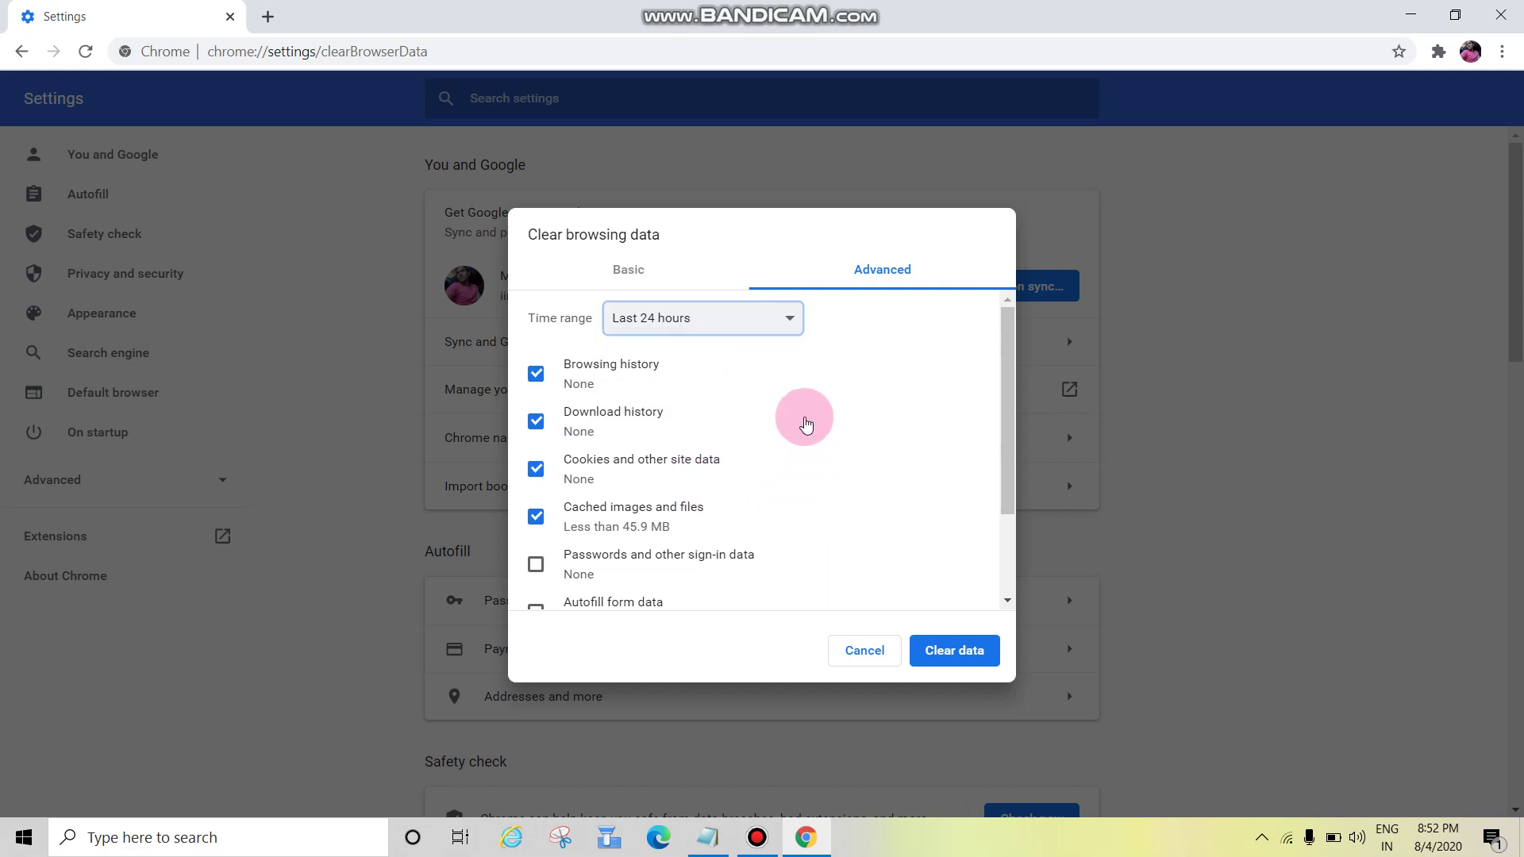
scroll(805, 423, down, 3)
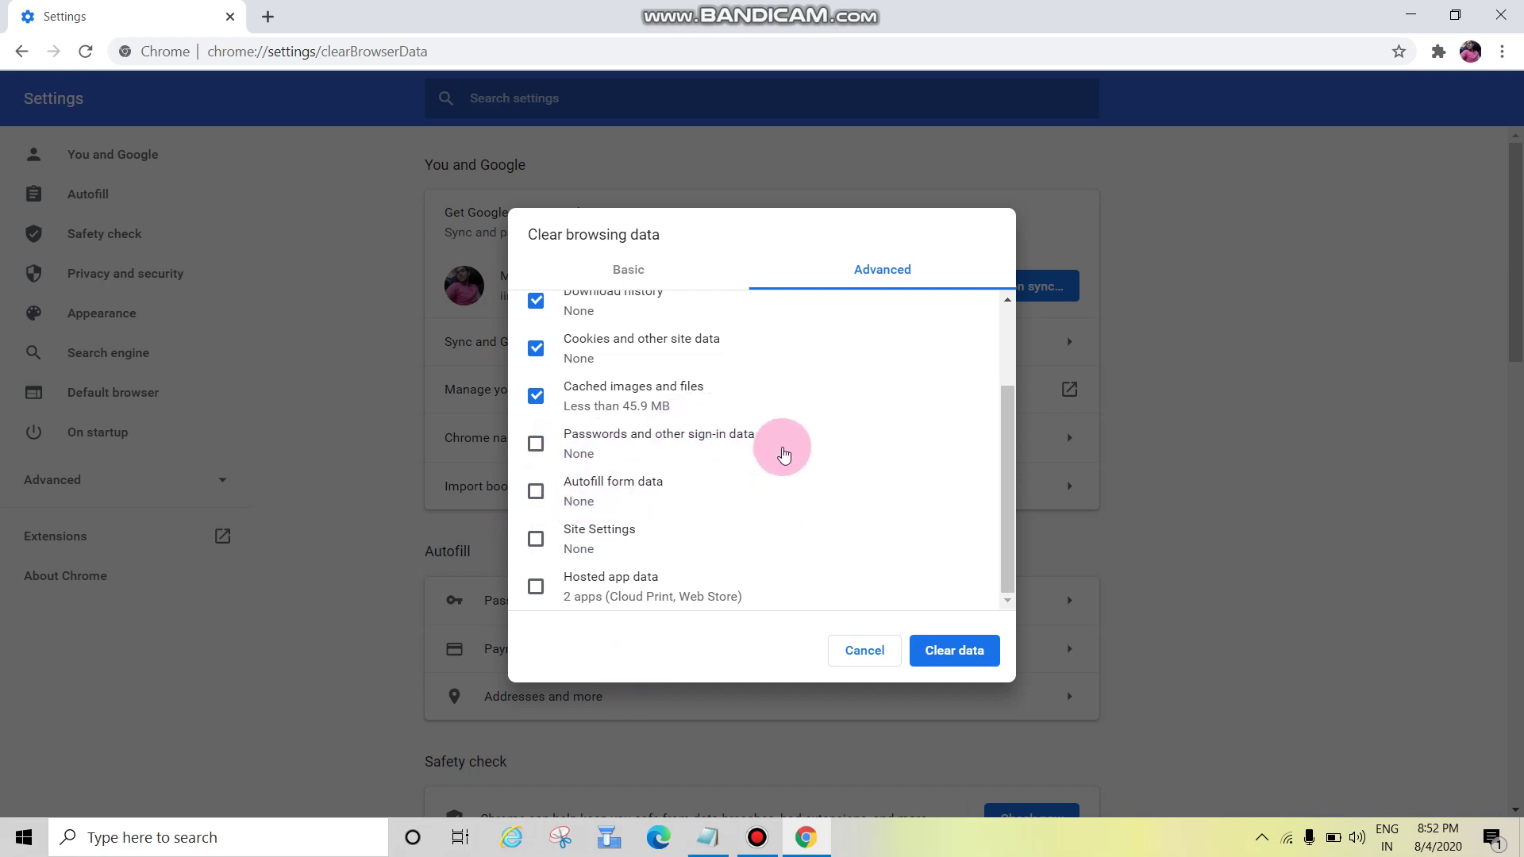
scroll(789, 471, up, 3)
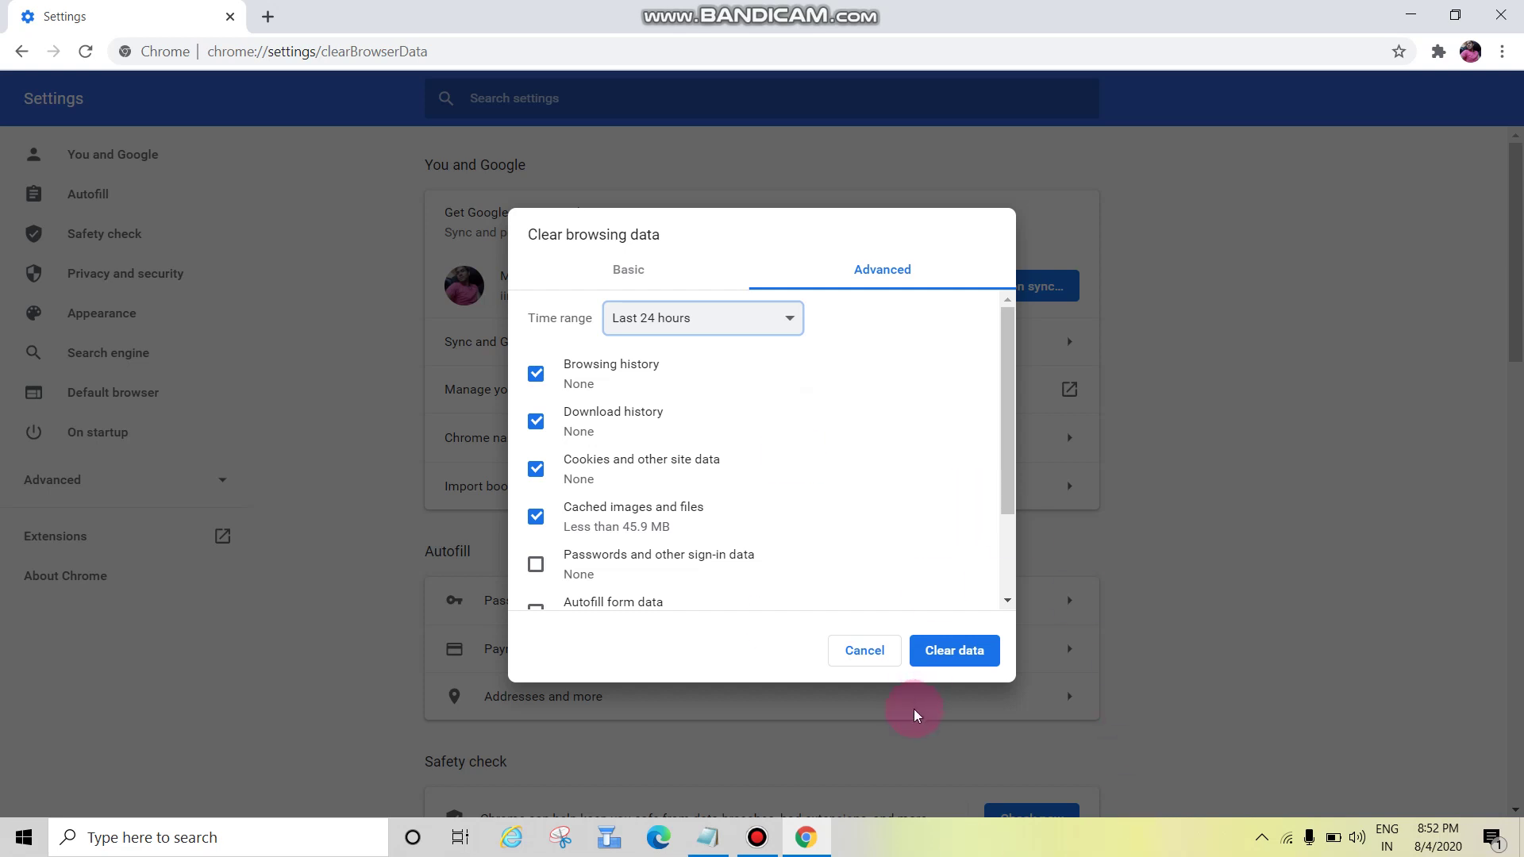
click(948, 656)
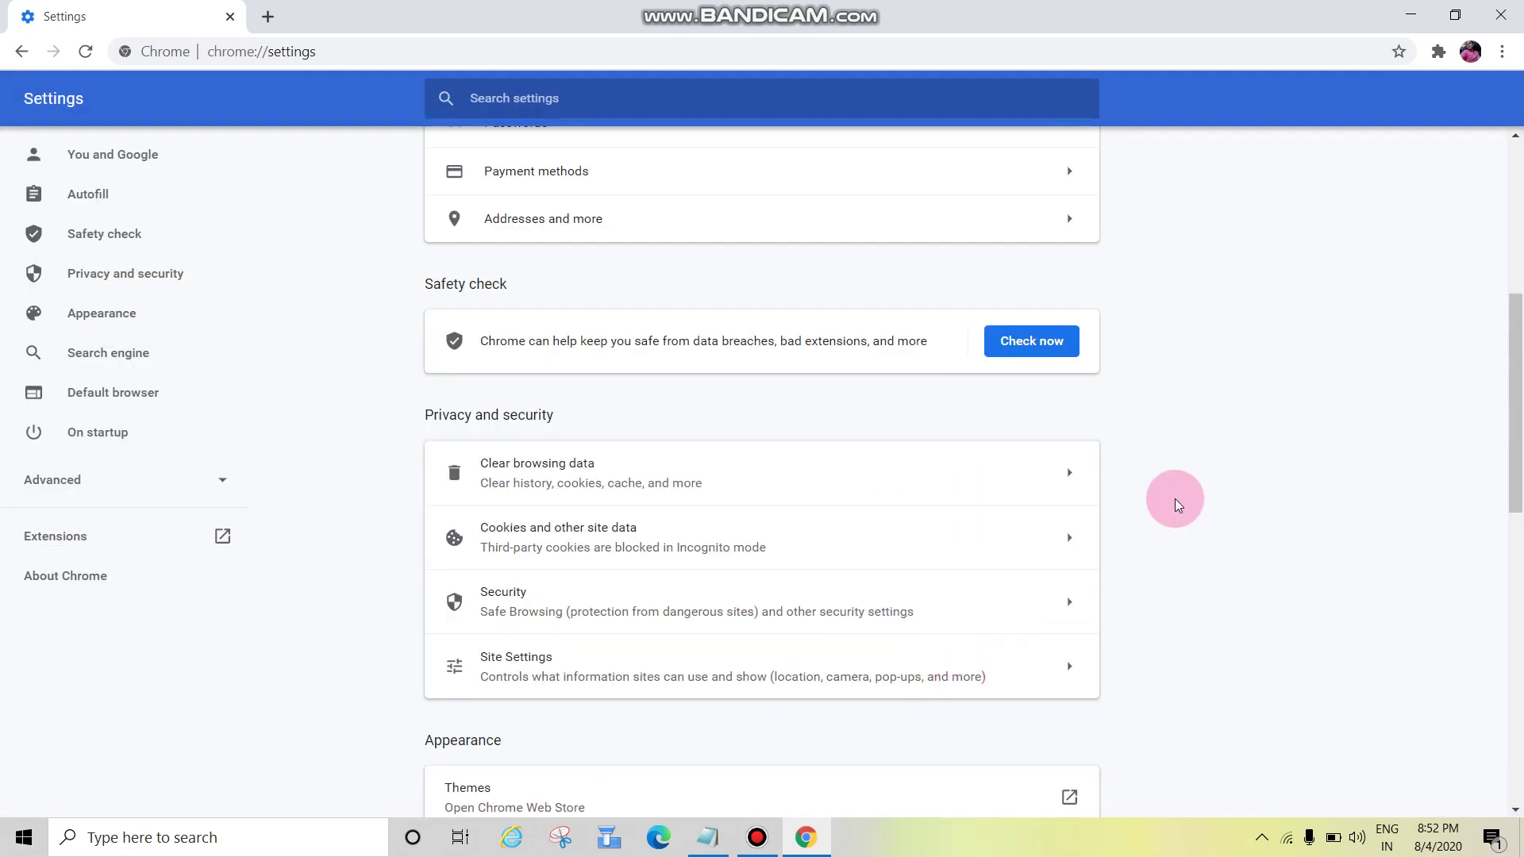